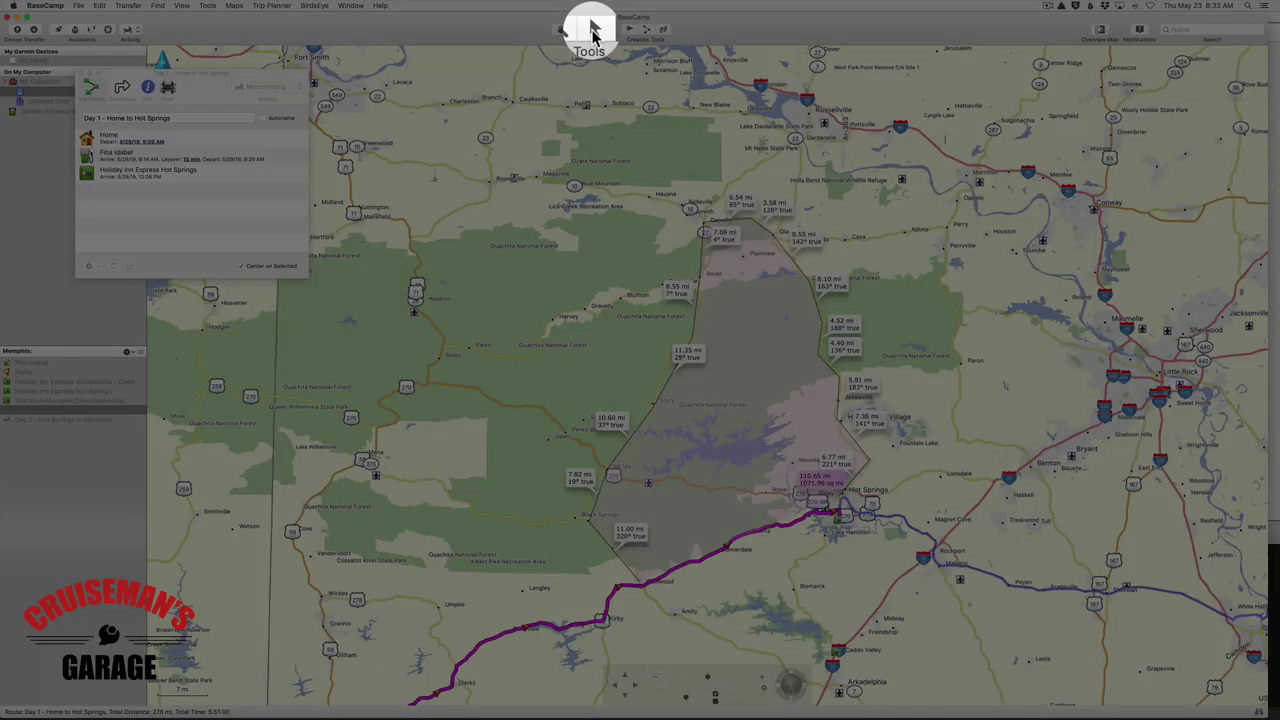
Step: Dismiss the measured polygon and its distance and bearing labels from the Arkansas map
click(591, 30)
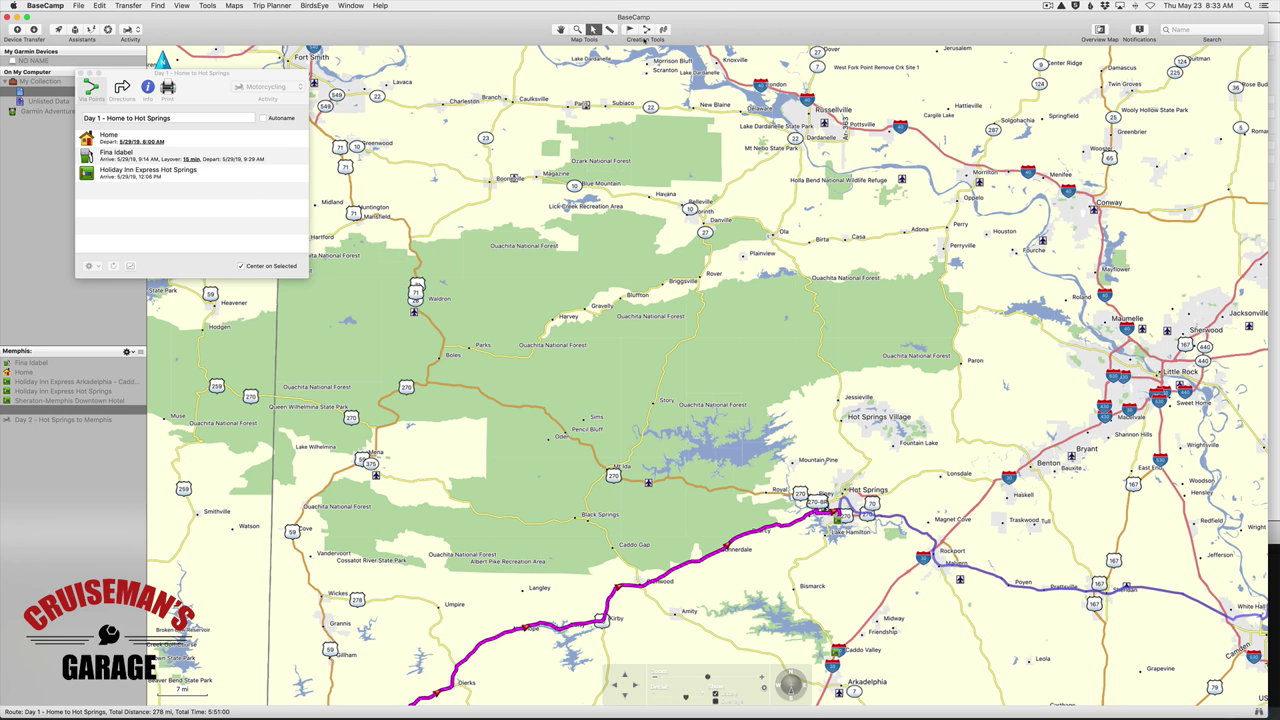
click(629, 31)
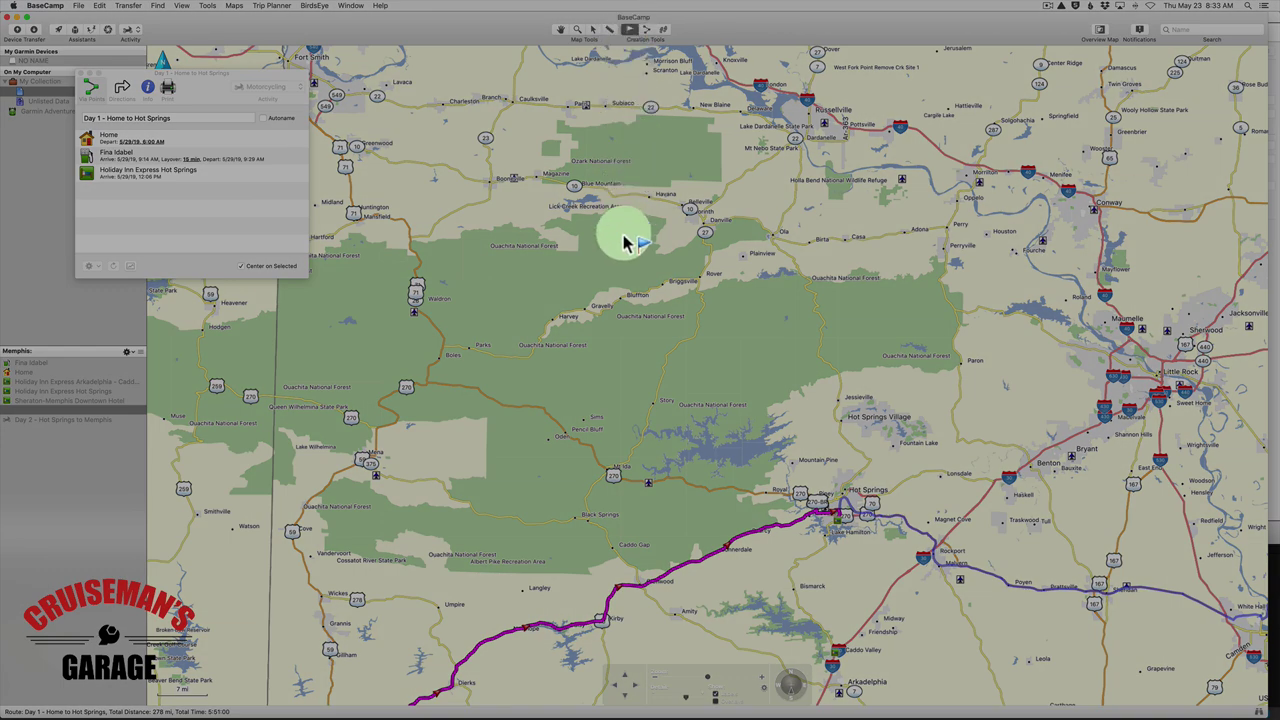
click(617, 545)
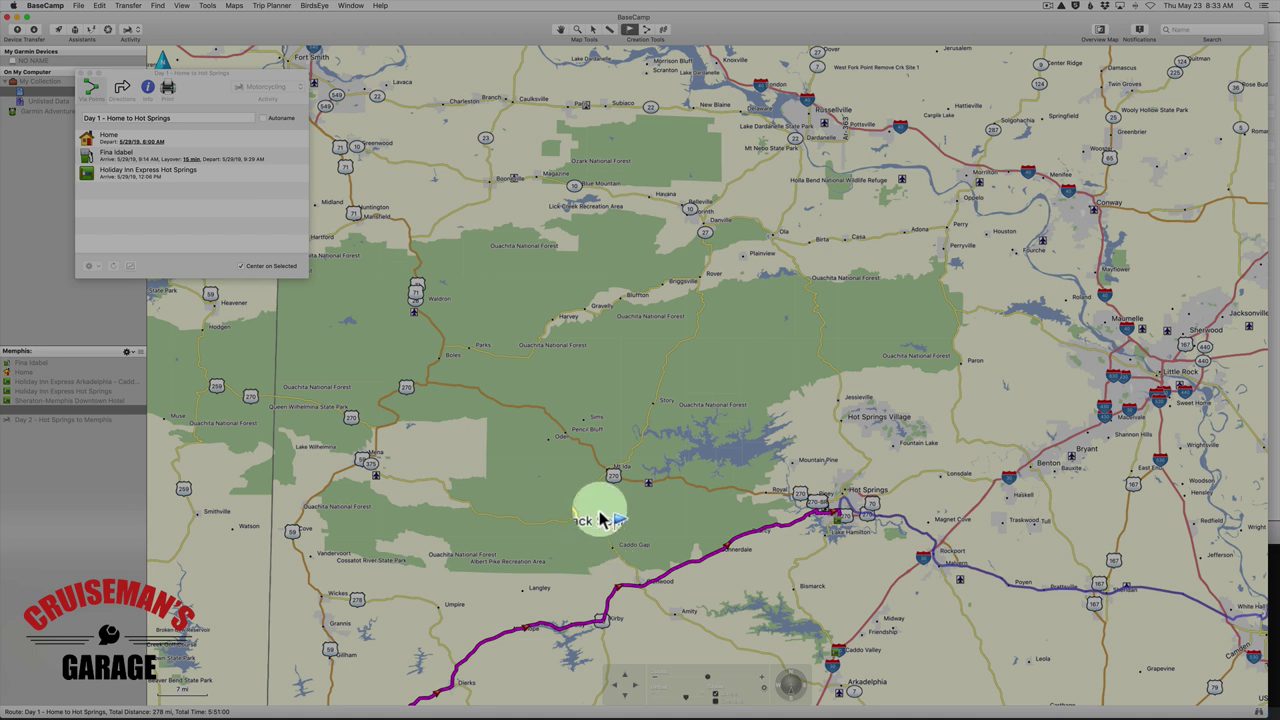
click(600, 520)
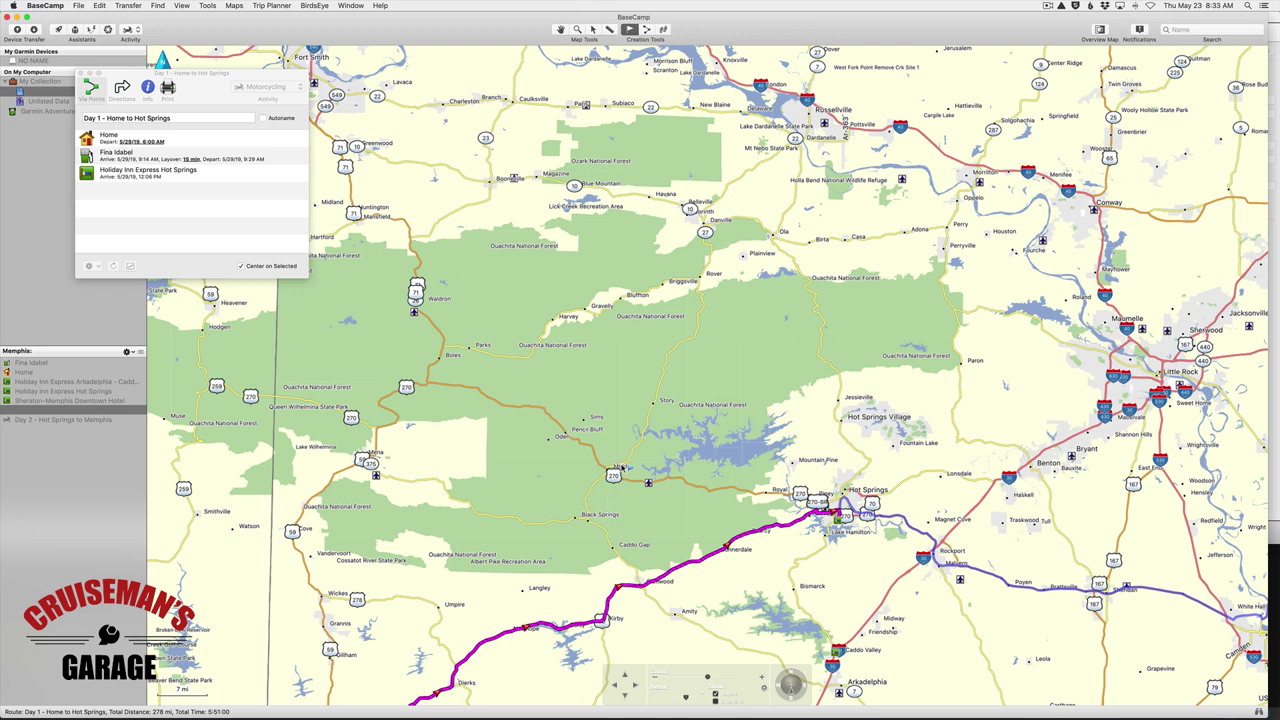
mouse_move(620, 466)
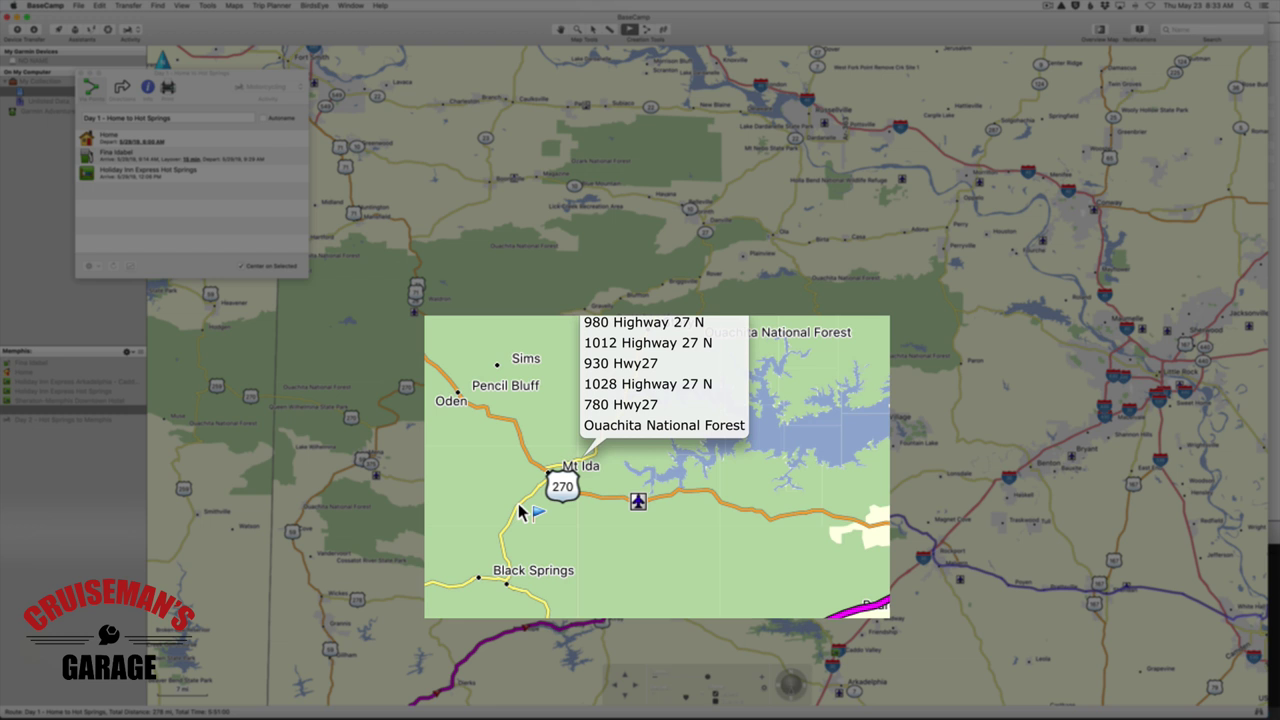
mouse_move(520, 512)
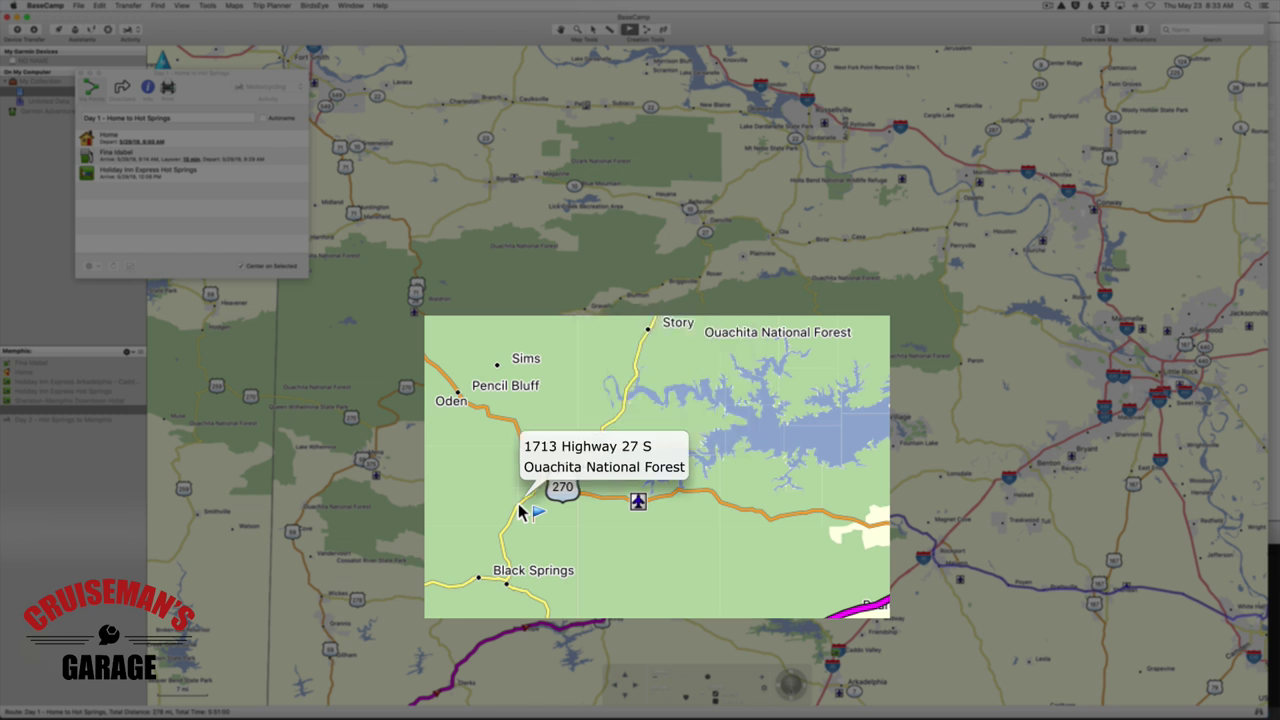
click(520, 511)
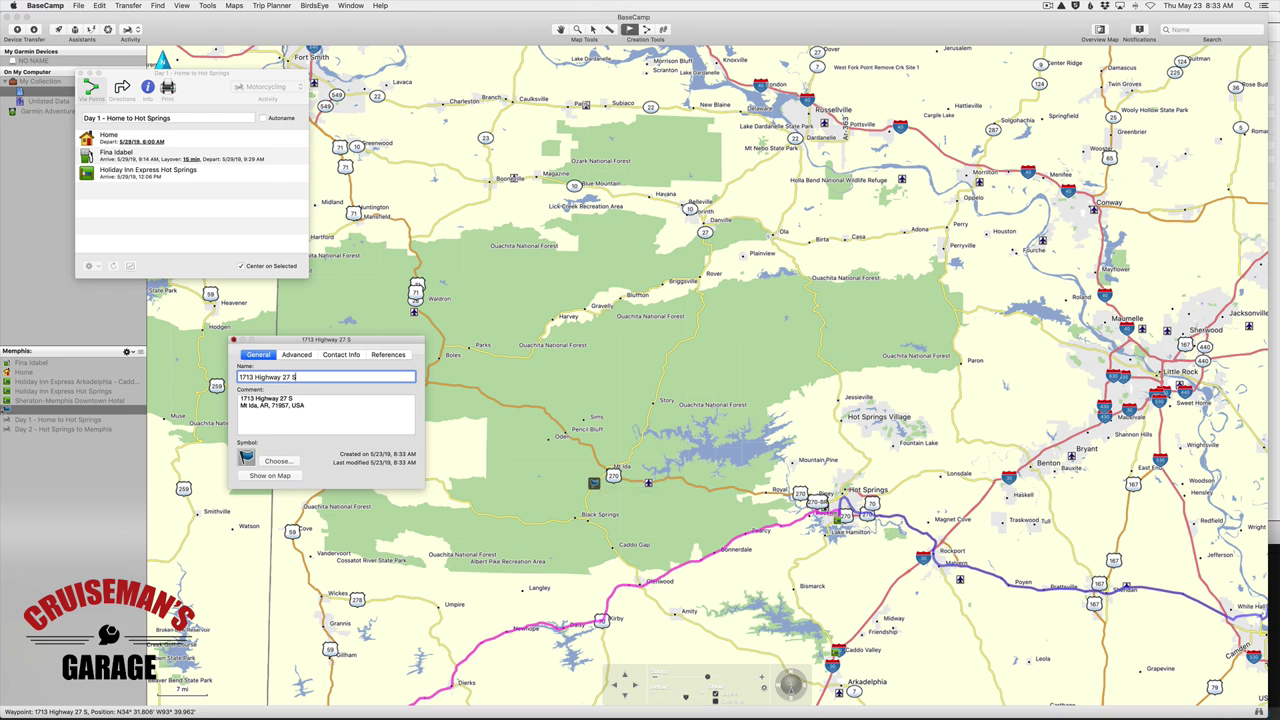
Step: Insert 1713 Highway 27 S into the Day 1 route's via points and zoom out to view the reroute
click(233, 340)
drag(40, 410, 106, 169)
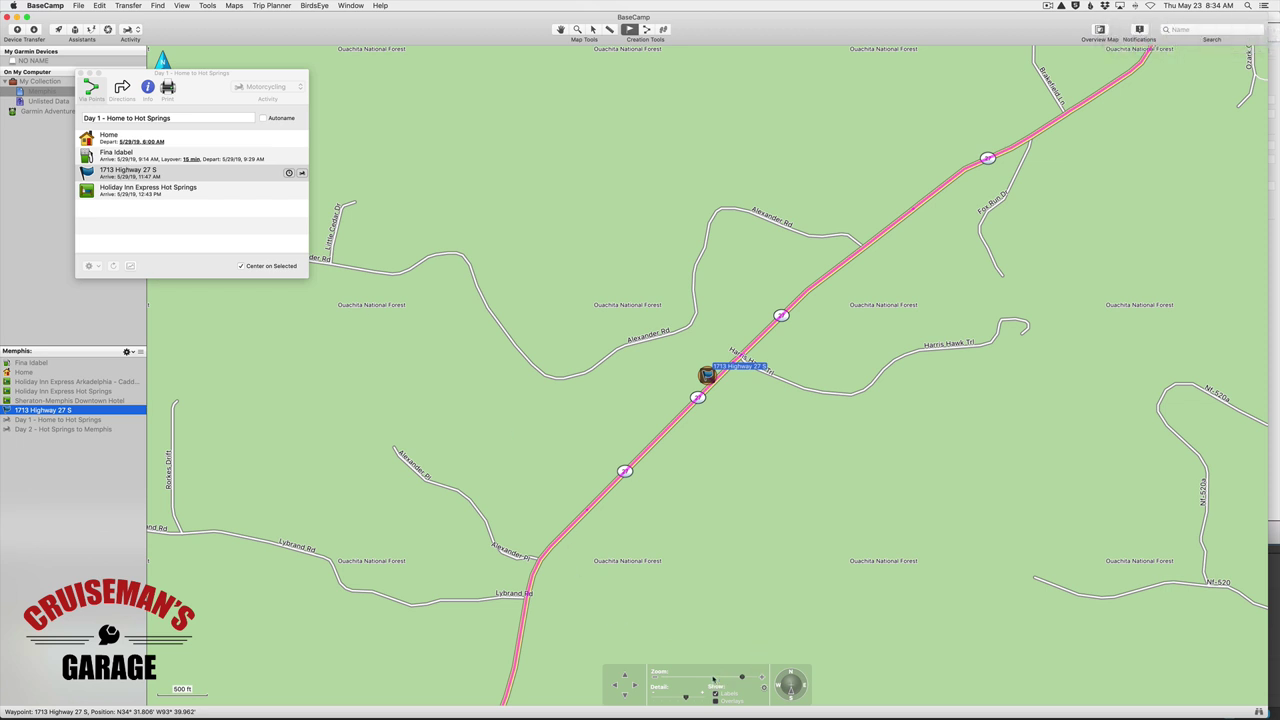
click(713, 677)
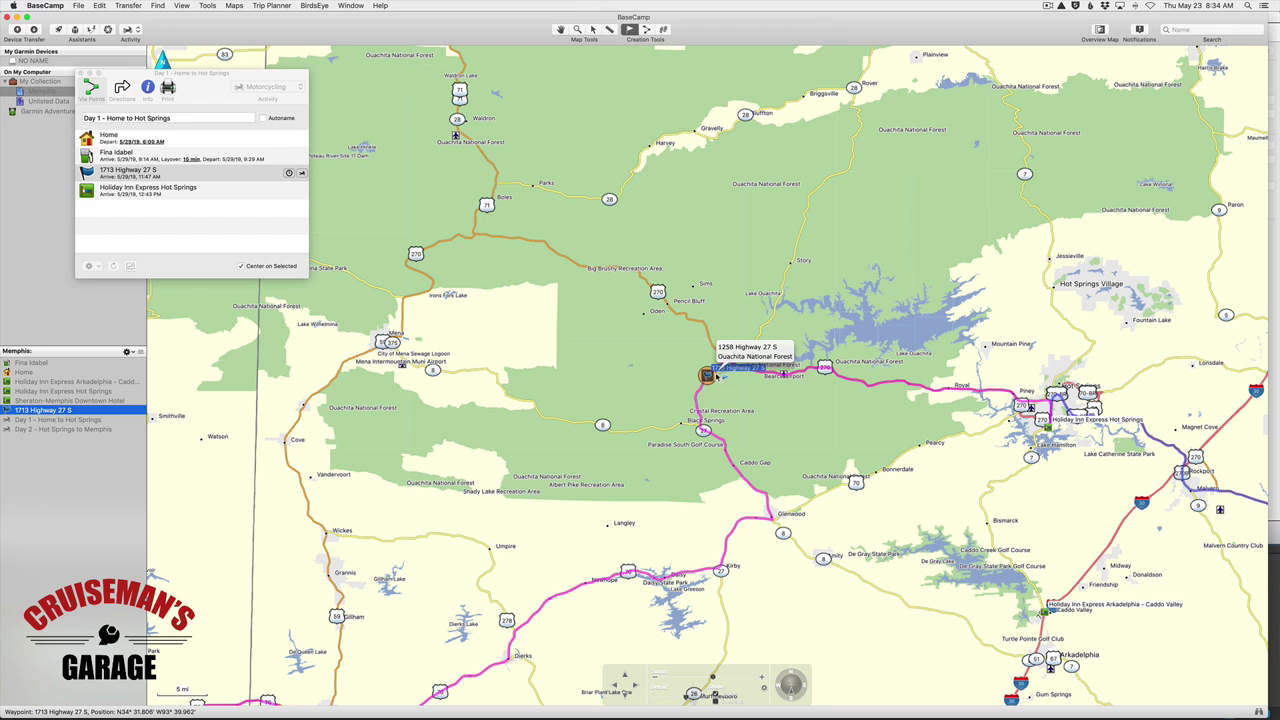
Step: Delete 1713 Highway 27 S from the route and collection, recalculating Day 1 back to 278 mi
click(140, 176)
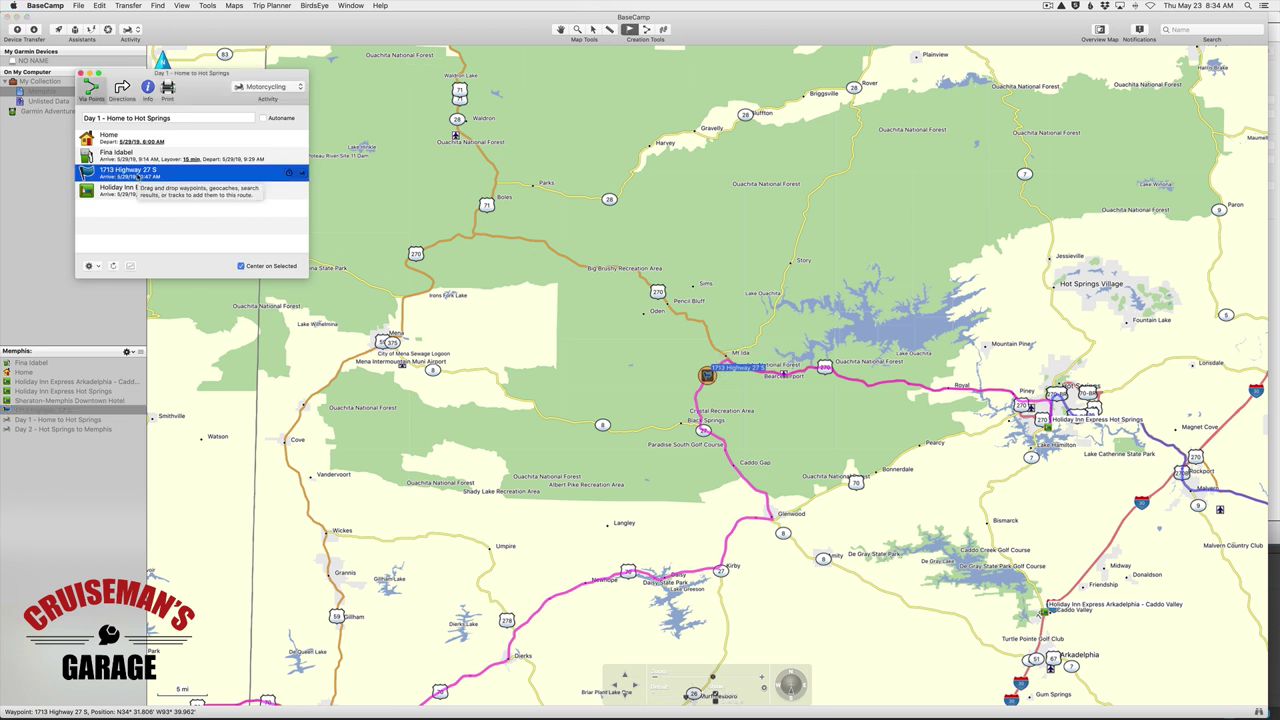
key(Delete)
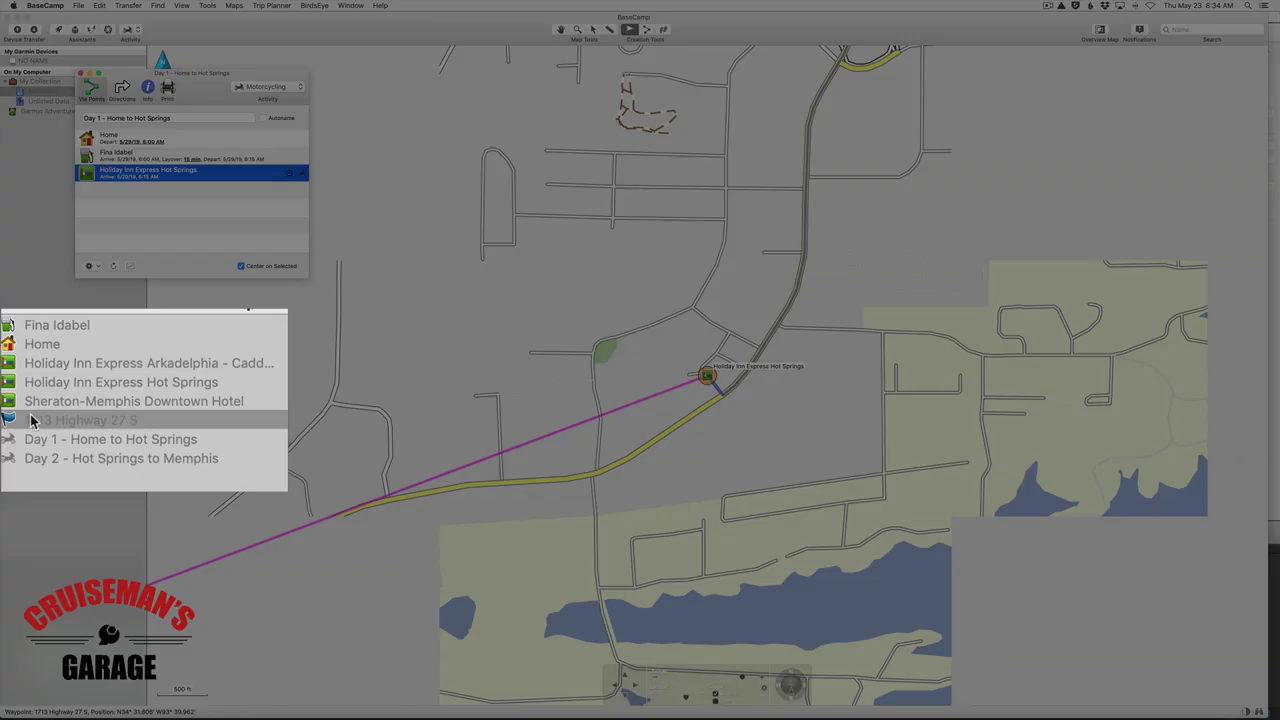
click(30, 421)
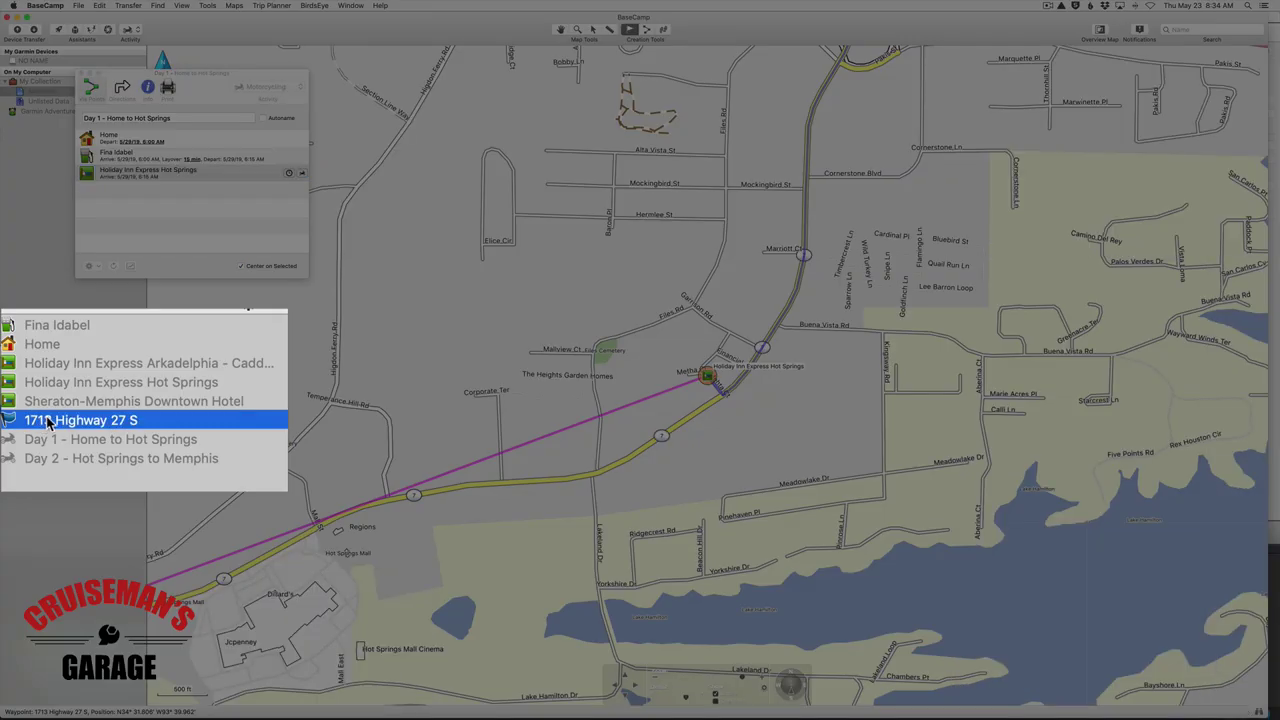
key(Delete)
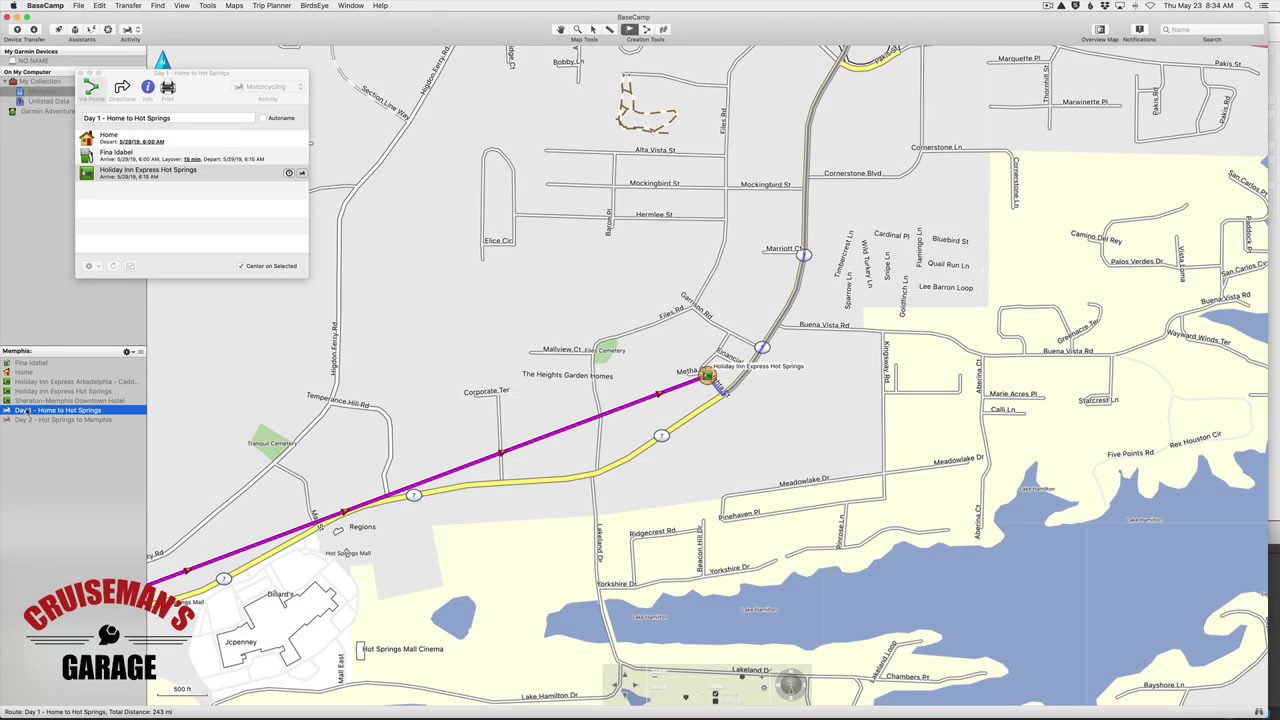
click(113, 266)
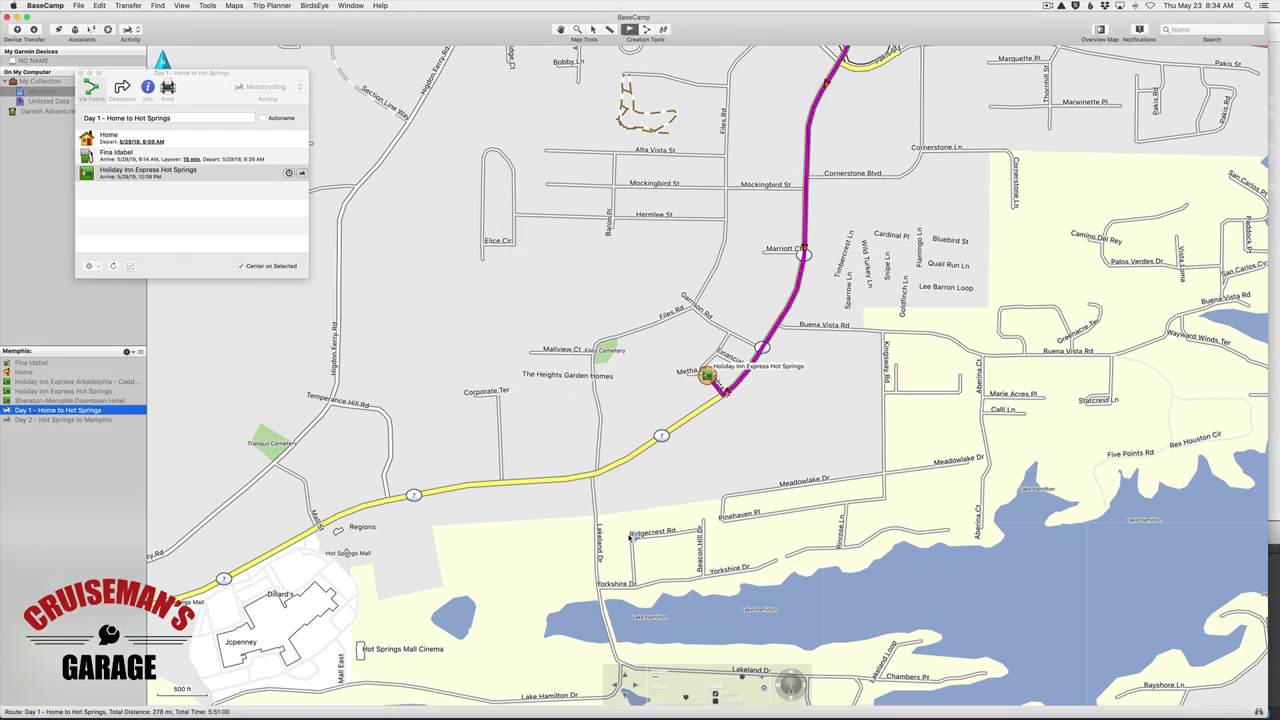
click(714, 678)
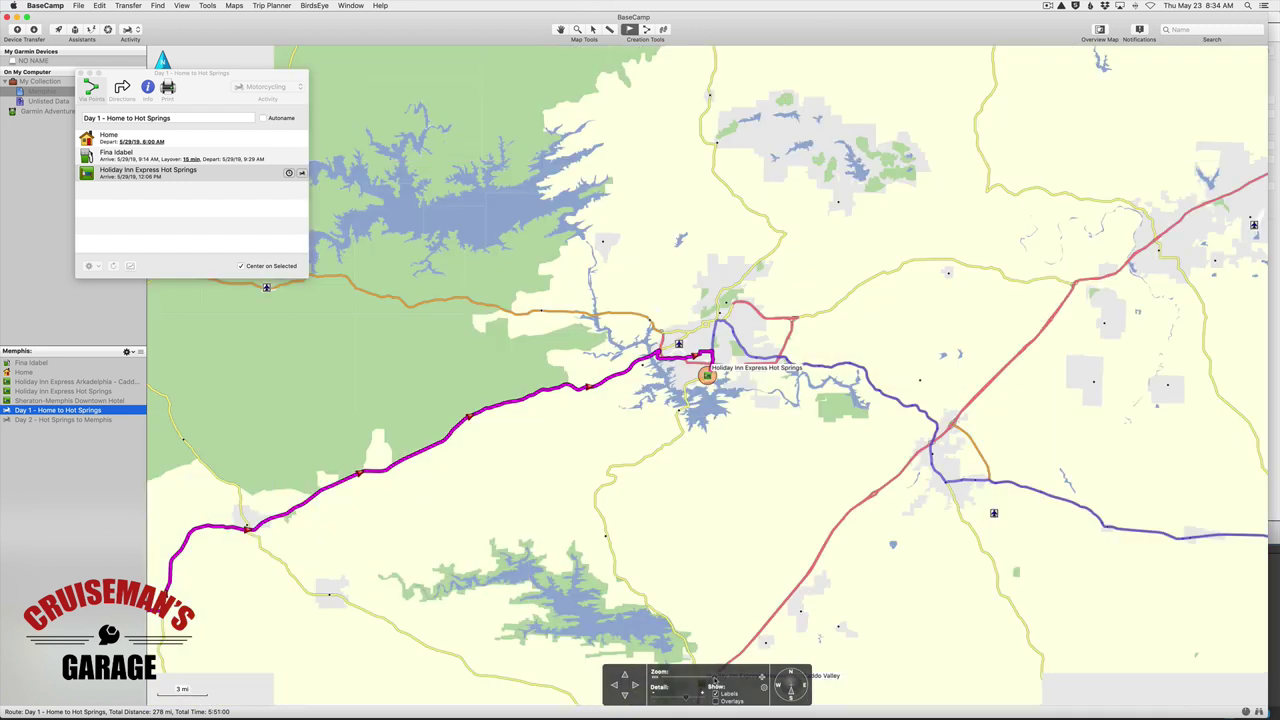
Step: Zoom out to western Arkansas showing Ouachita National Forest and the Day 1 route
click(710, 679)
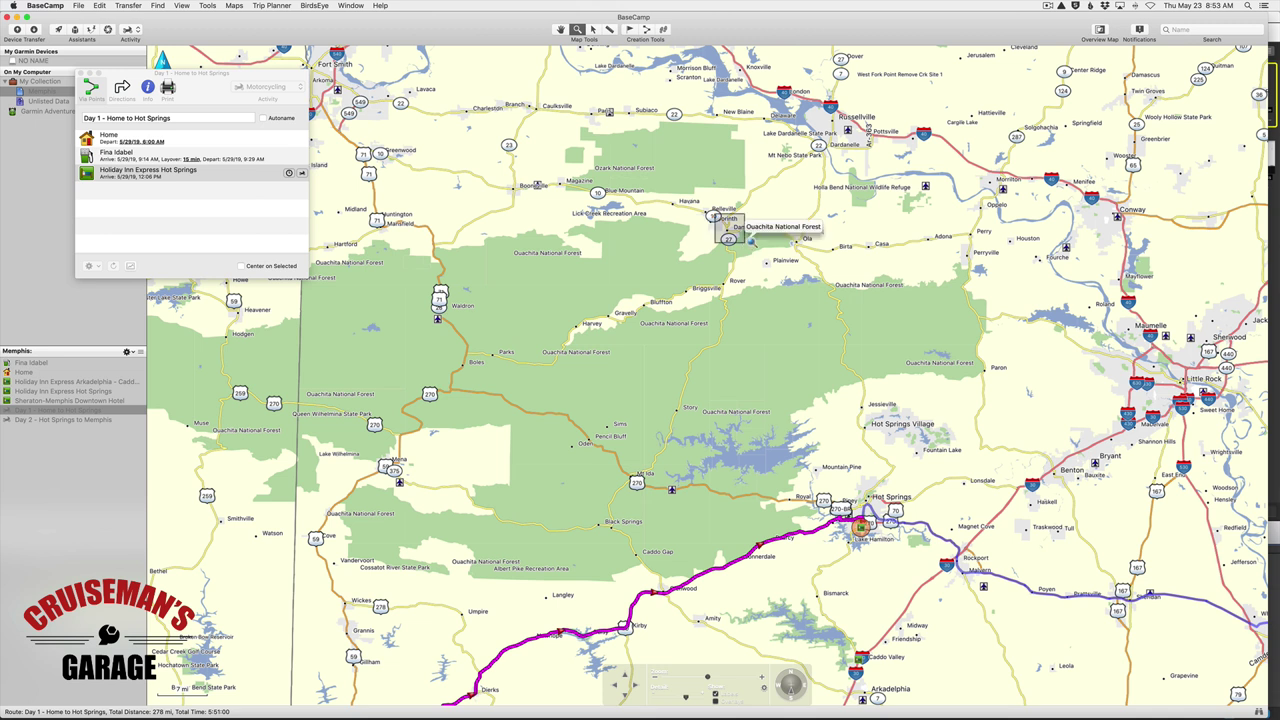
Step: Zoom in on Danville and drop a waypoint on the highway just east of town
drag(750, 240, 752, 242)
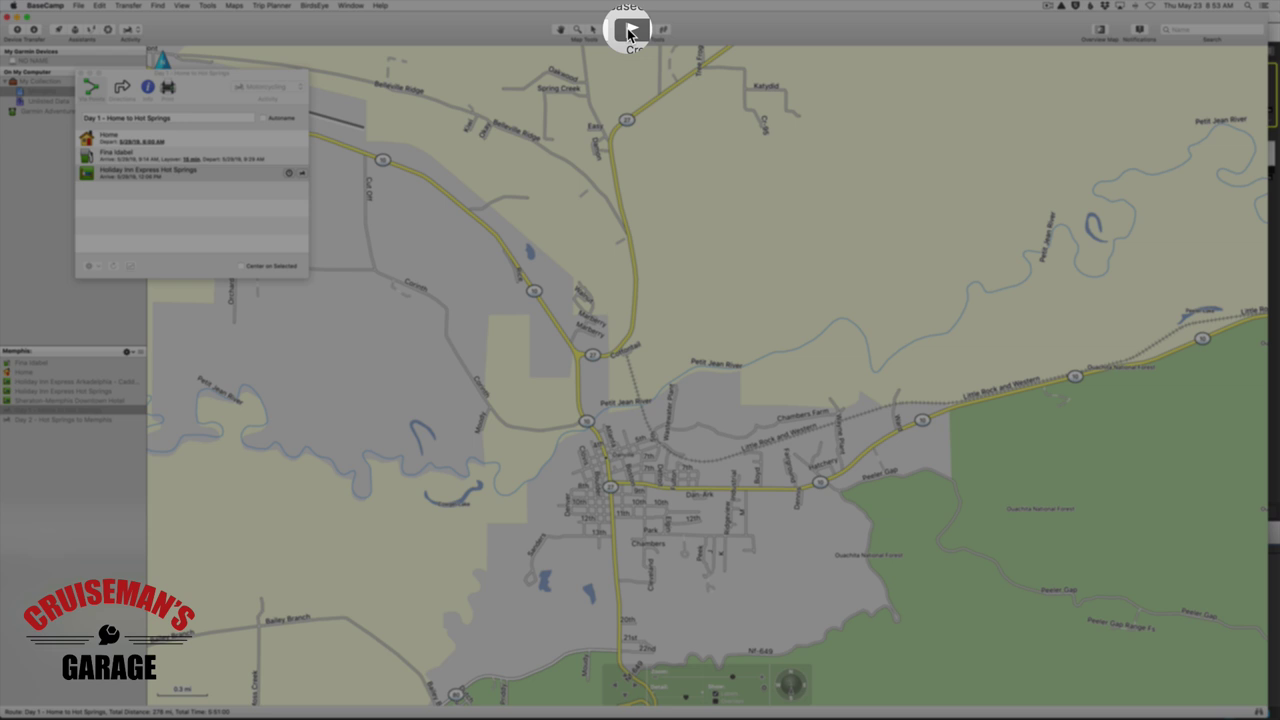
click(628, 33)
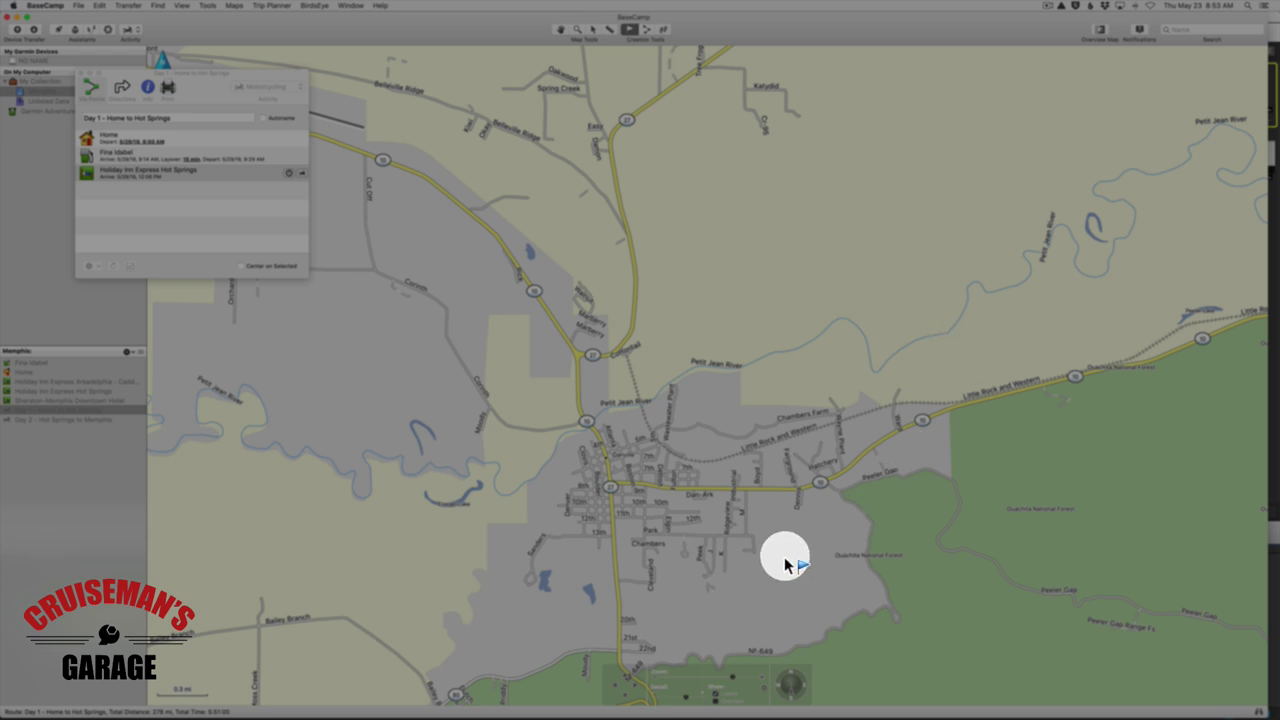
click(777, 494)
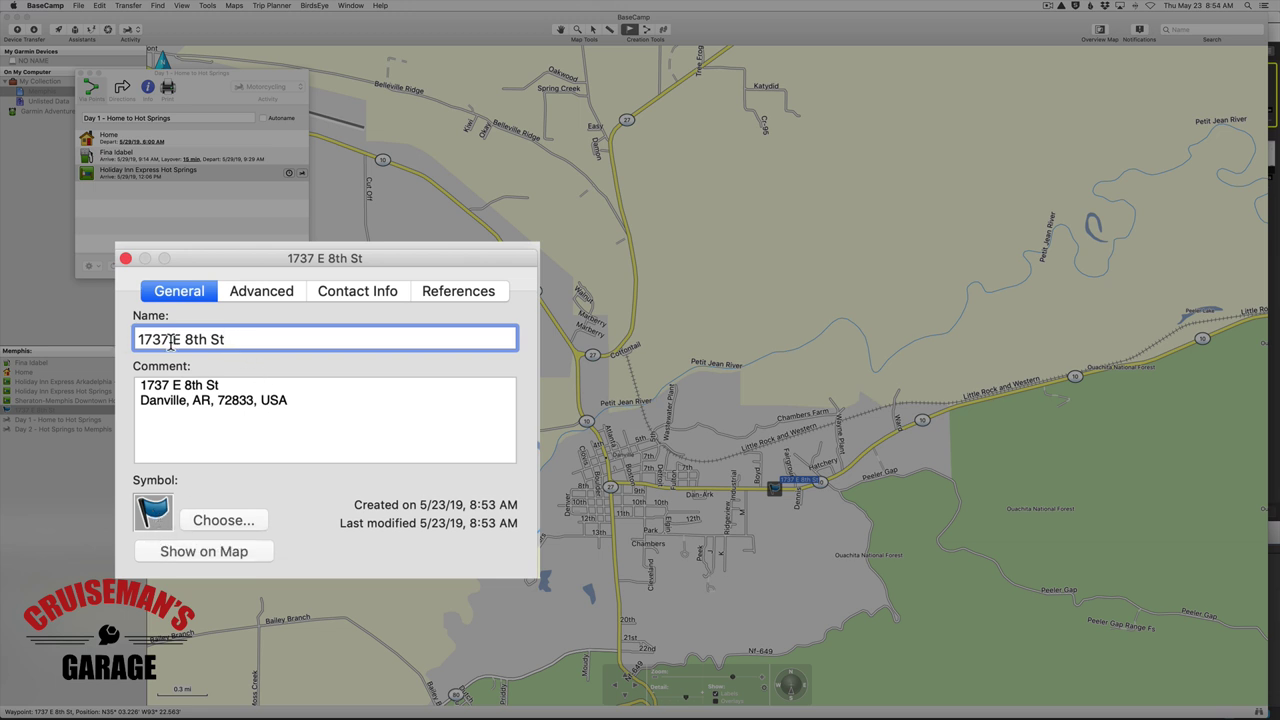
key(super+a)
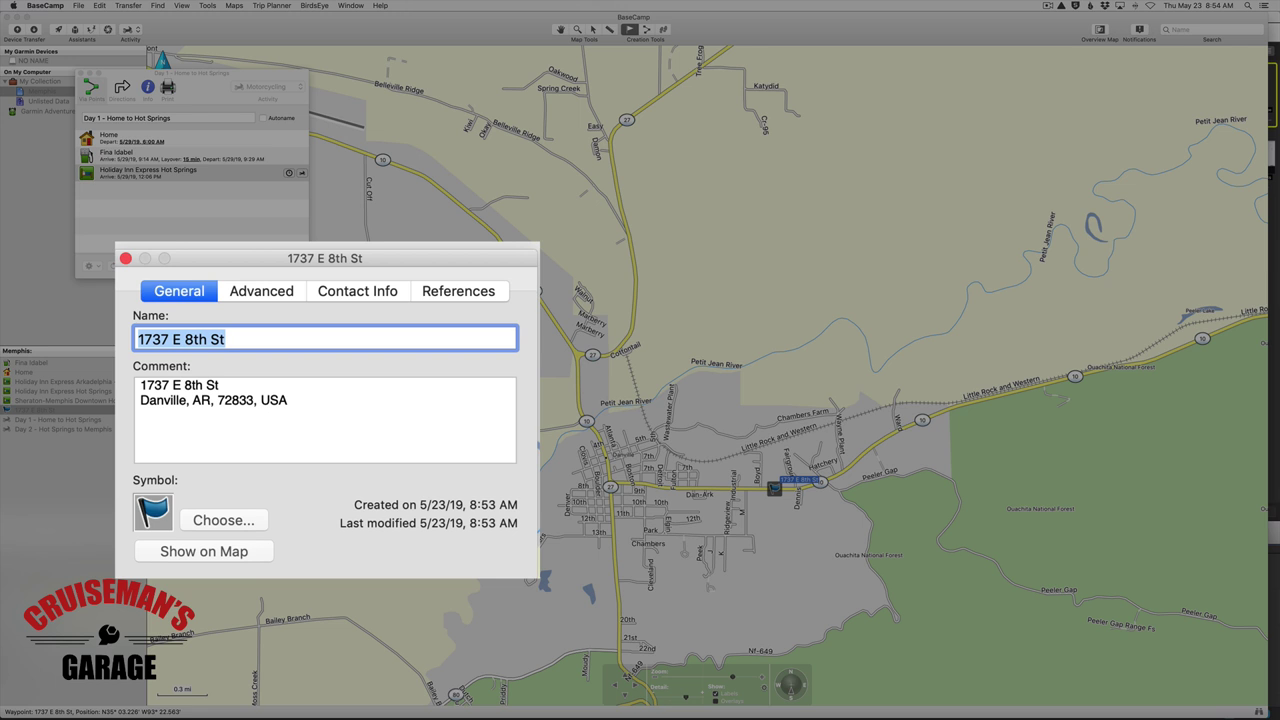
text(Ouach)
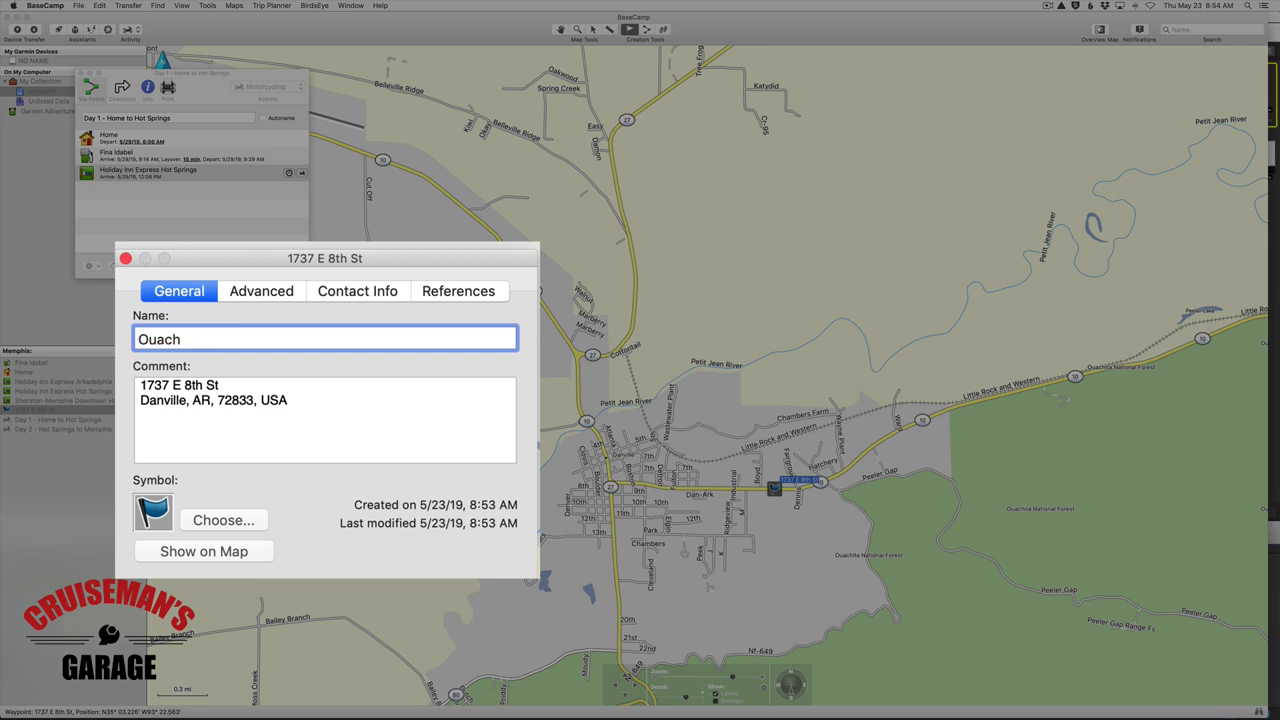
text(ita 01)
key(BackSpace)
key(BackSpace)
text(1)
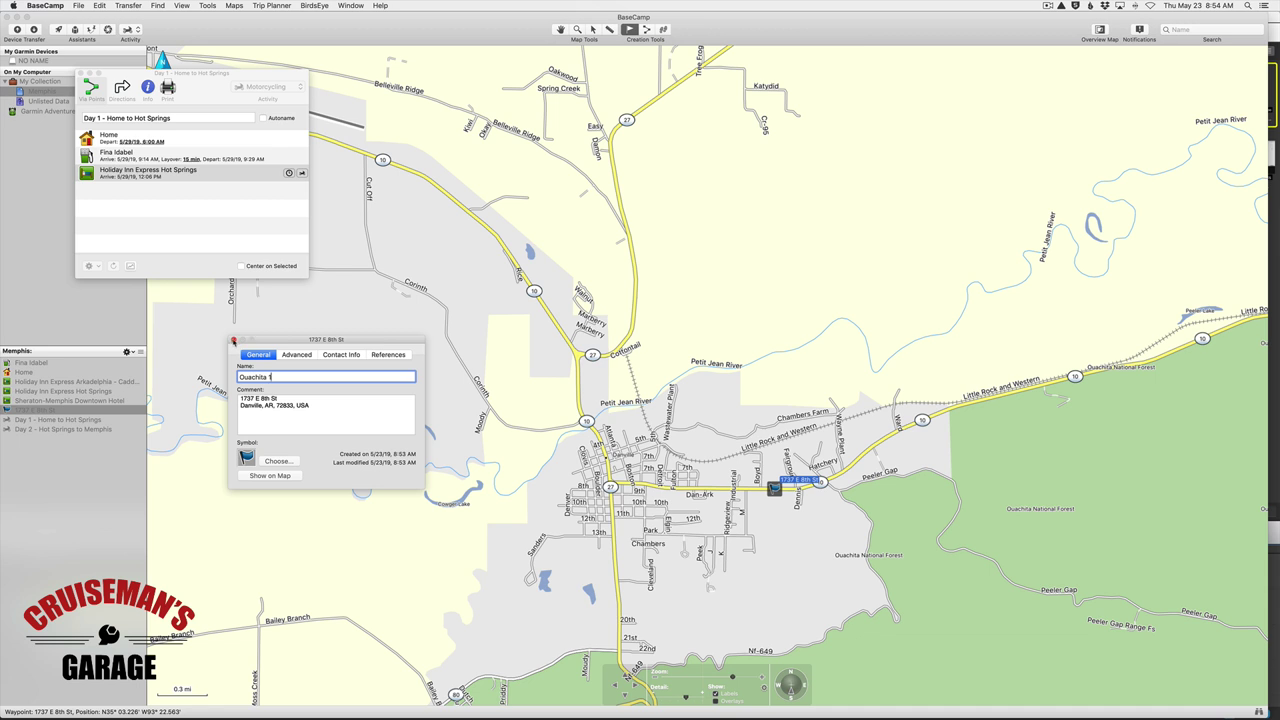
click(233, 341)
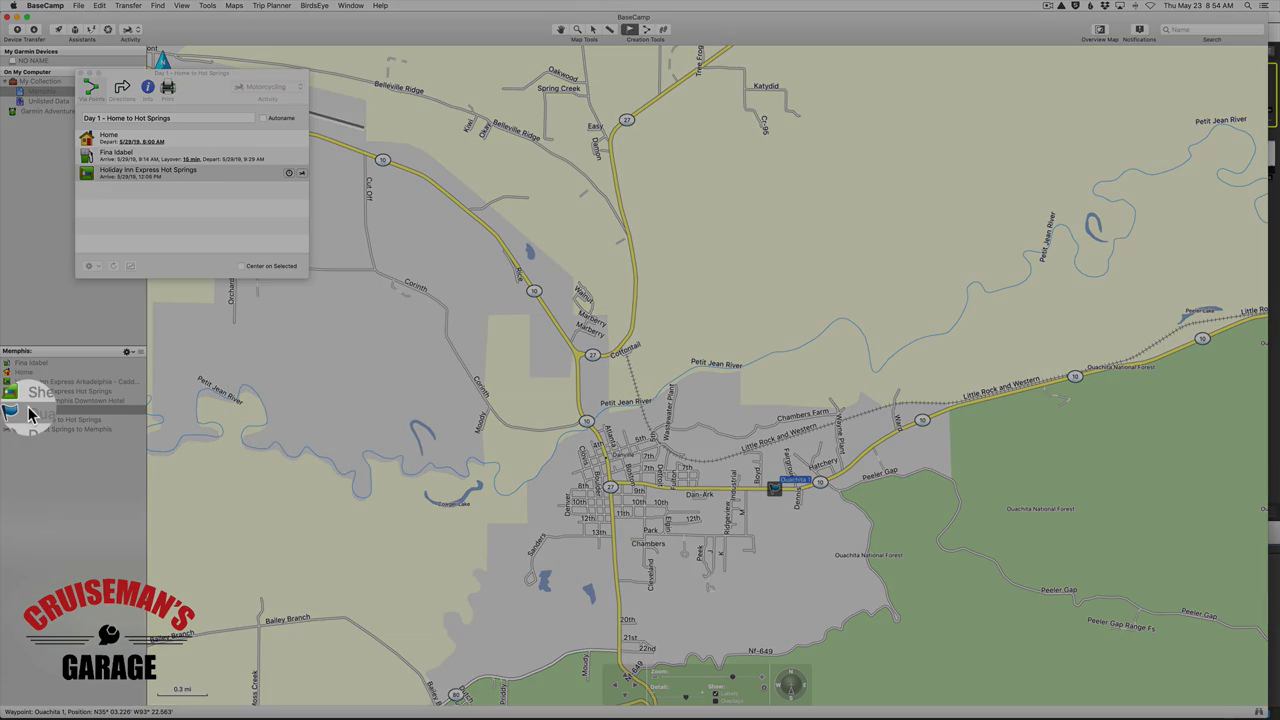
Step: Place Ouachita 1 in the Day 1 via points above Holiday Inn Express Hot Springs, then zoom out
click(30, 413)
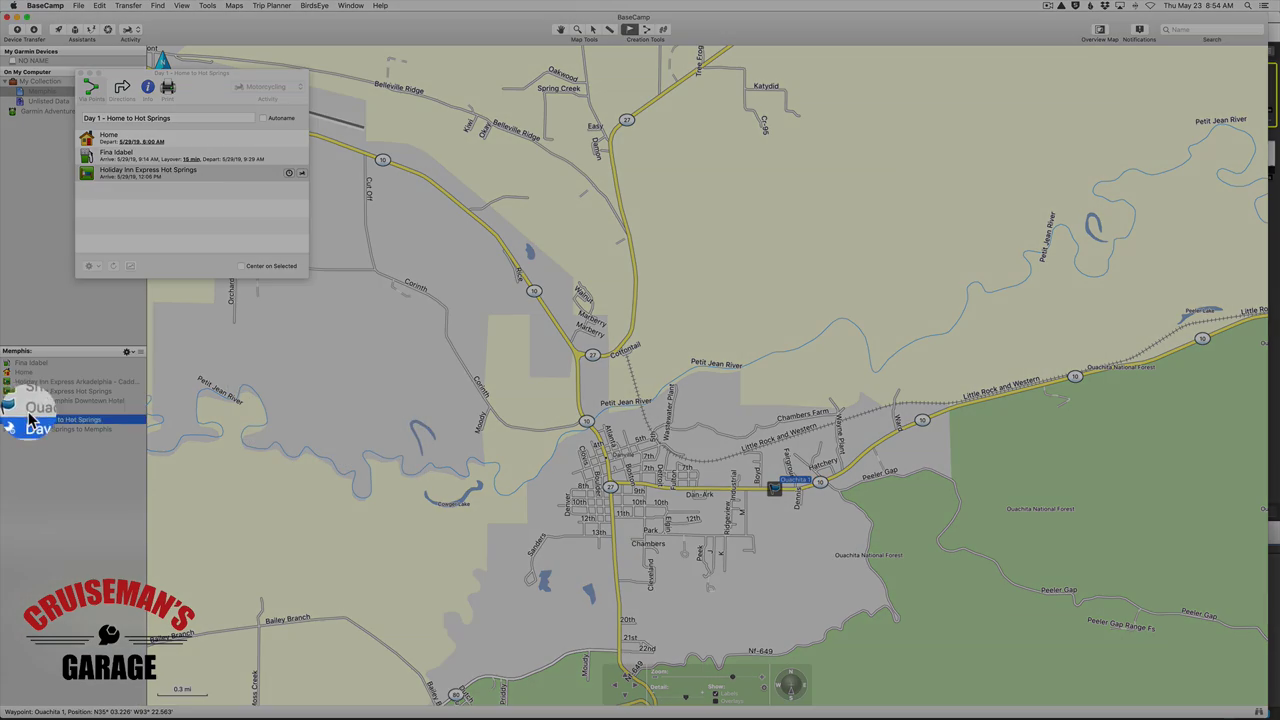
mouse_move(30, 413)
mouse_down()
mouse_move(113, 274)
mouse_move(127, 169)
mouse_up()
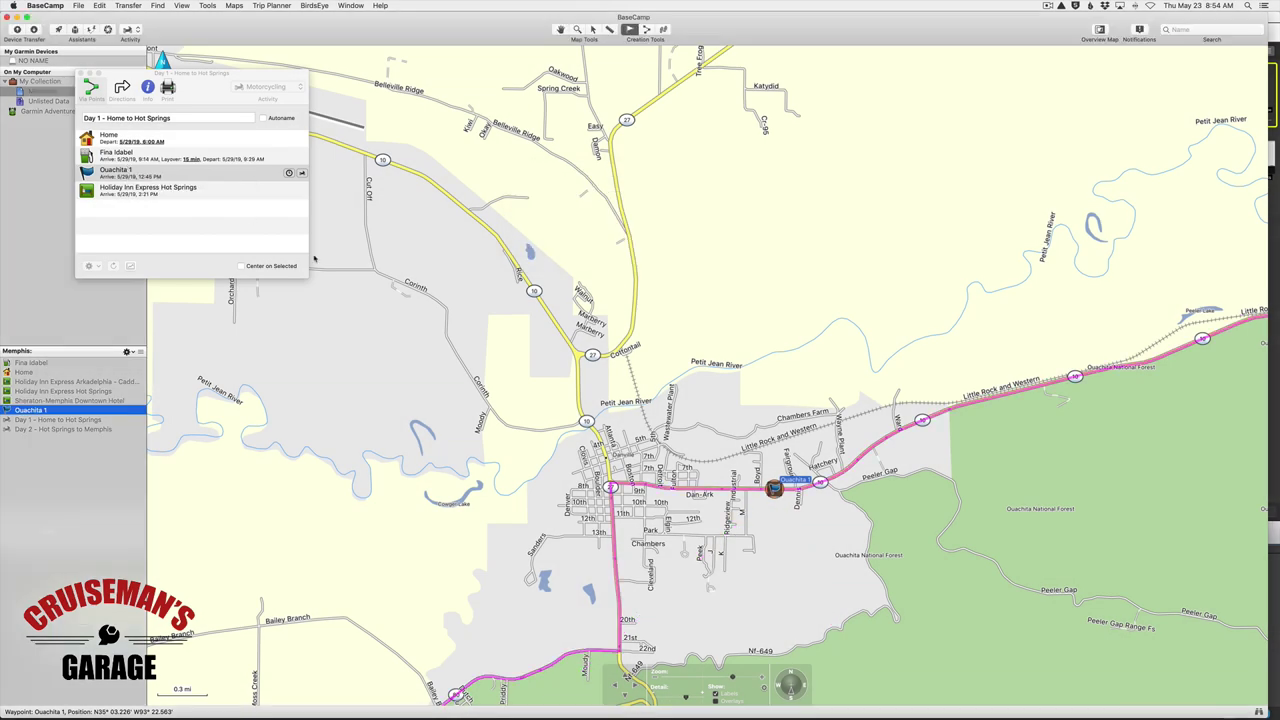
click(722, 679)
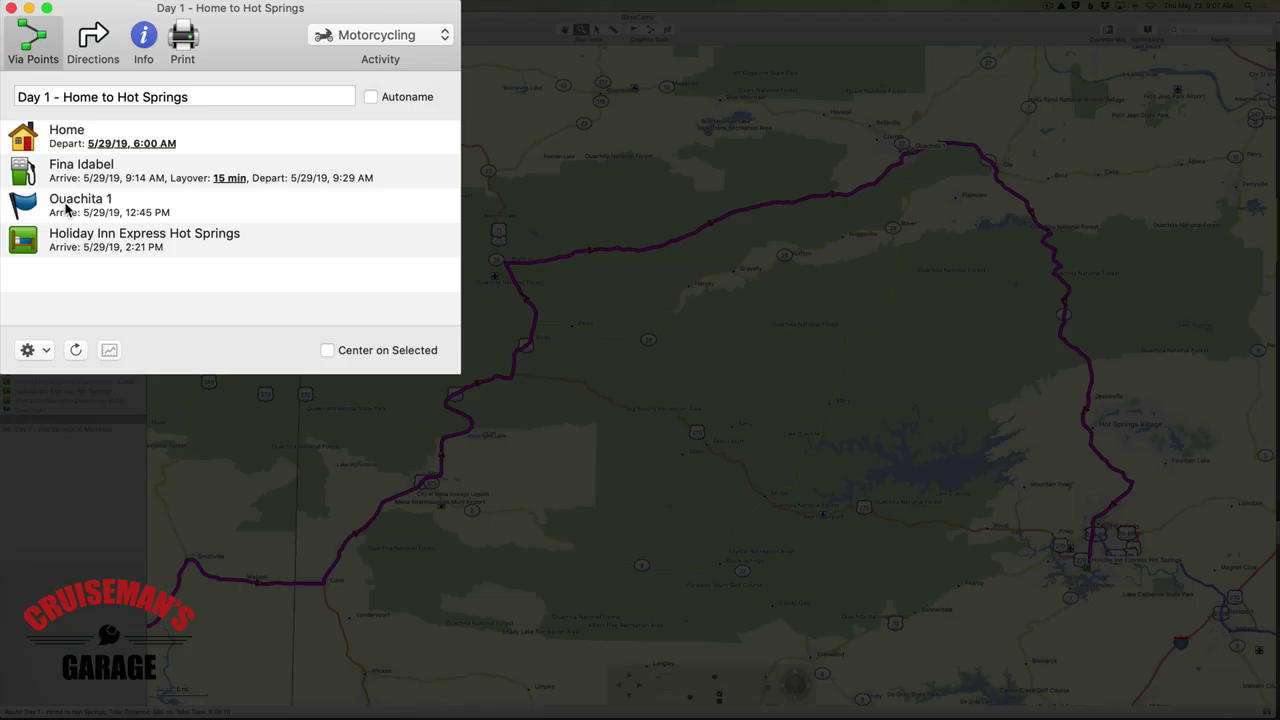
Step: Rename the route's Ouachita 1 stop to 'Ouachita 2'
click(109, 174)
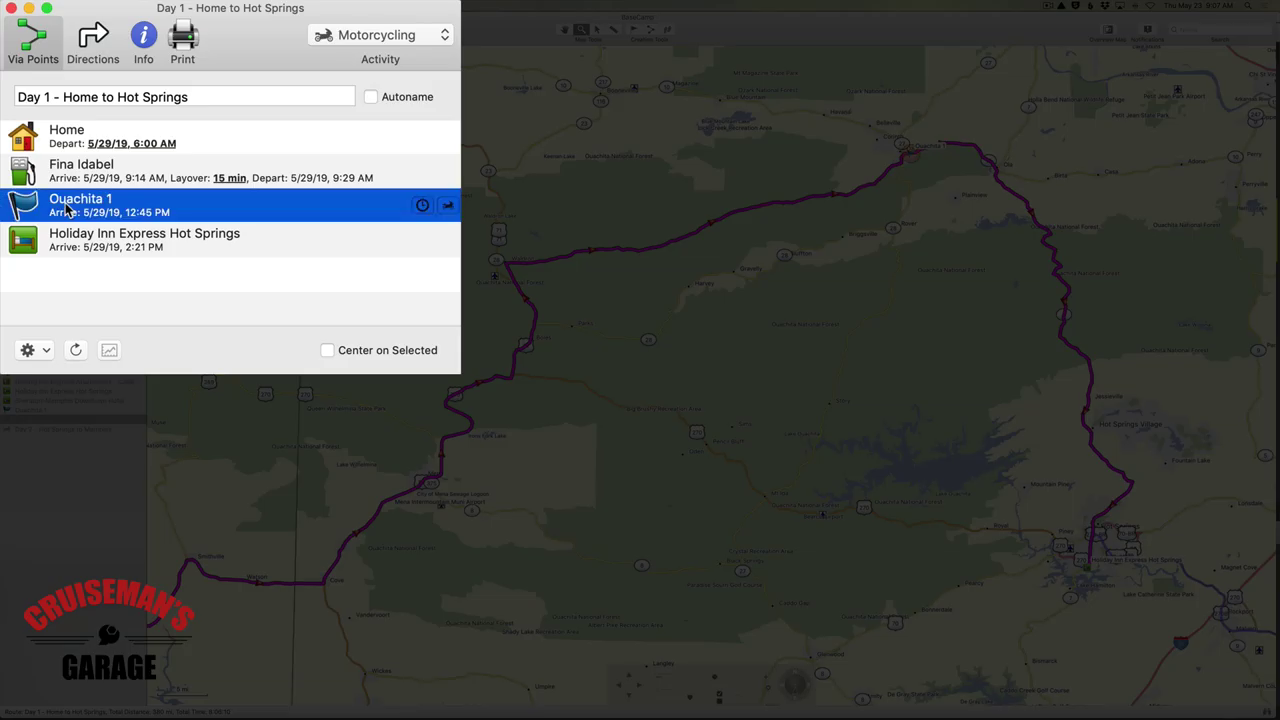
double_click(109, 175)
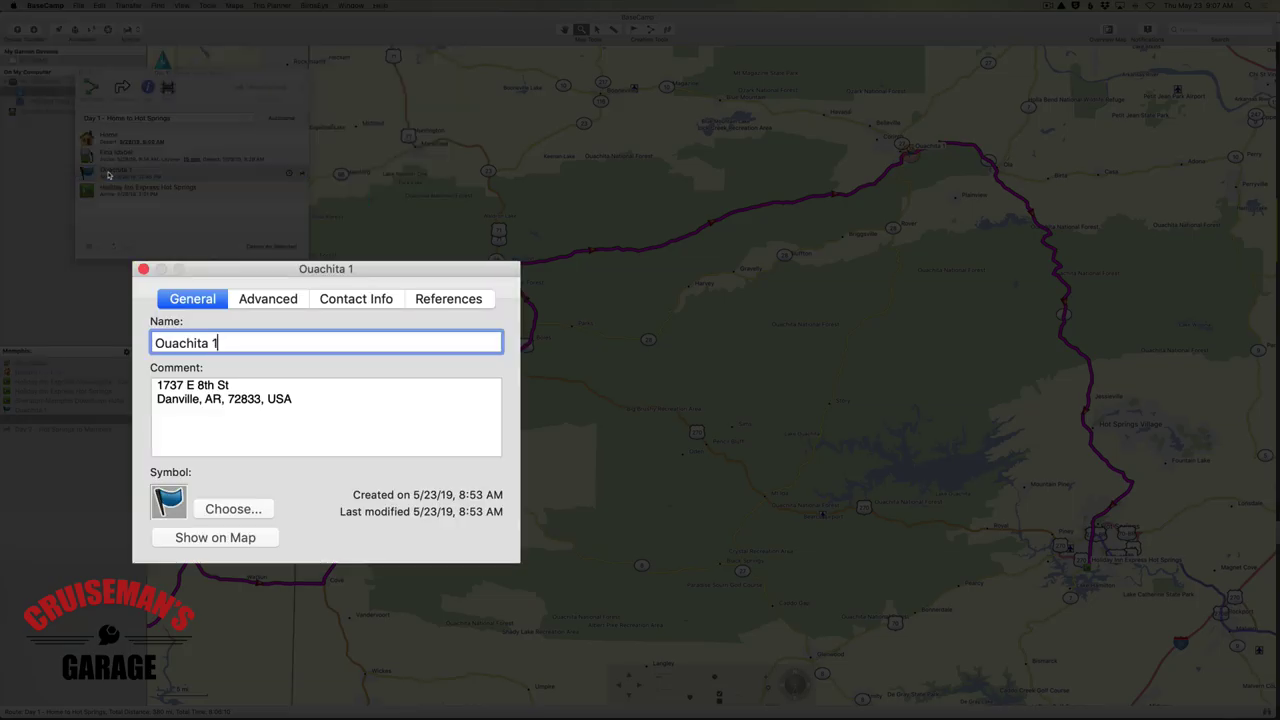
key(BackSpace)
text(2)
click(143, 270)
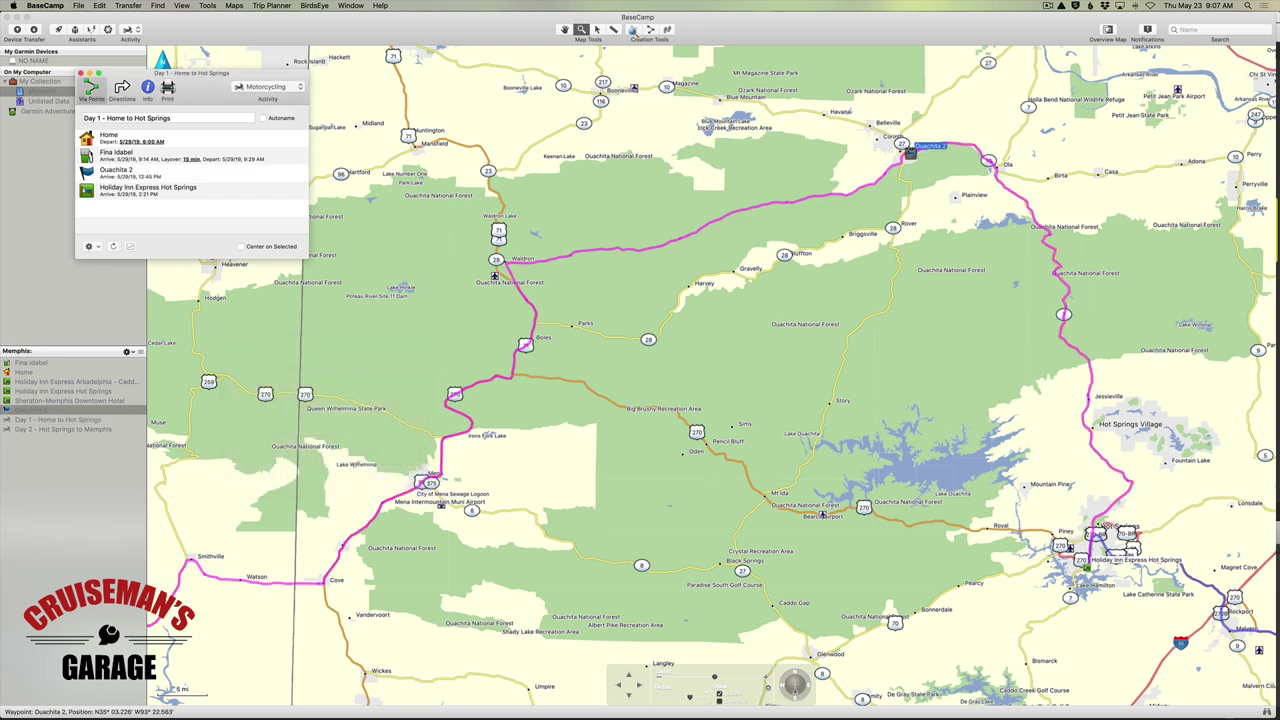
click(633, 30)
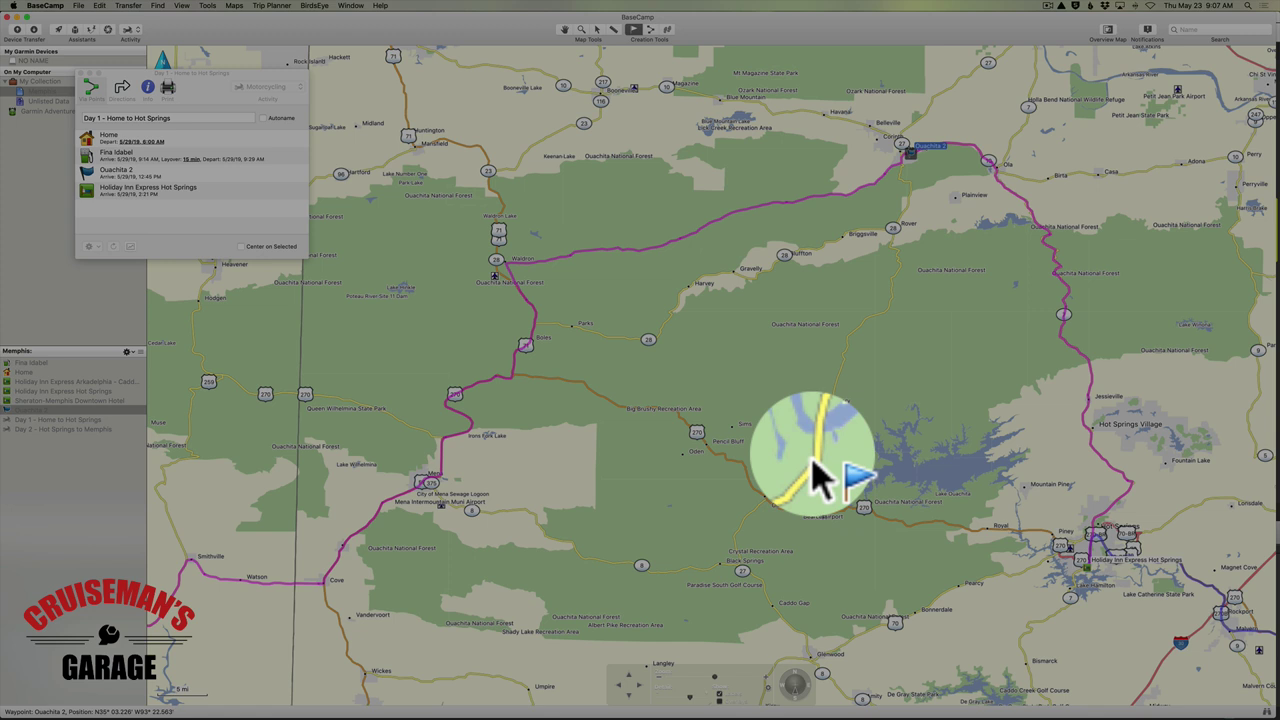
Step: Drop a waypoint near Lake Ouachita, name it 'Quachita 1', and insert it before Ouachita 2
click(813, 453)
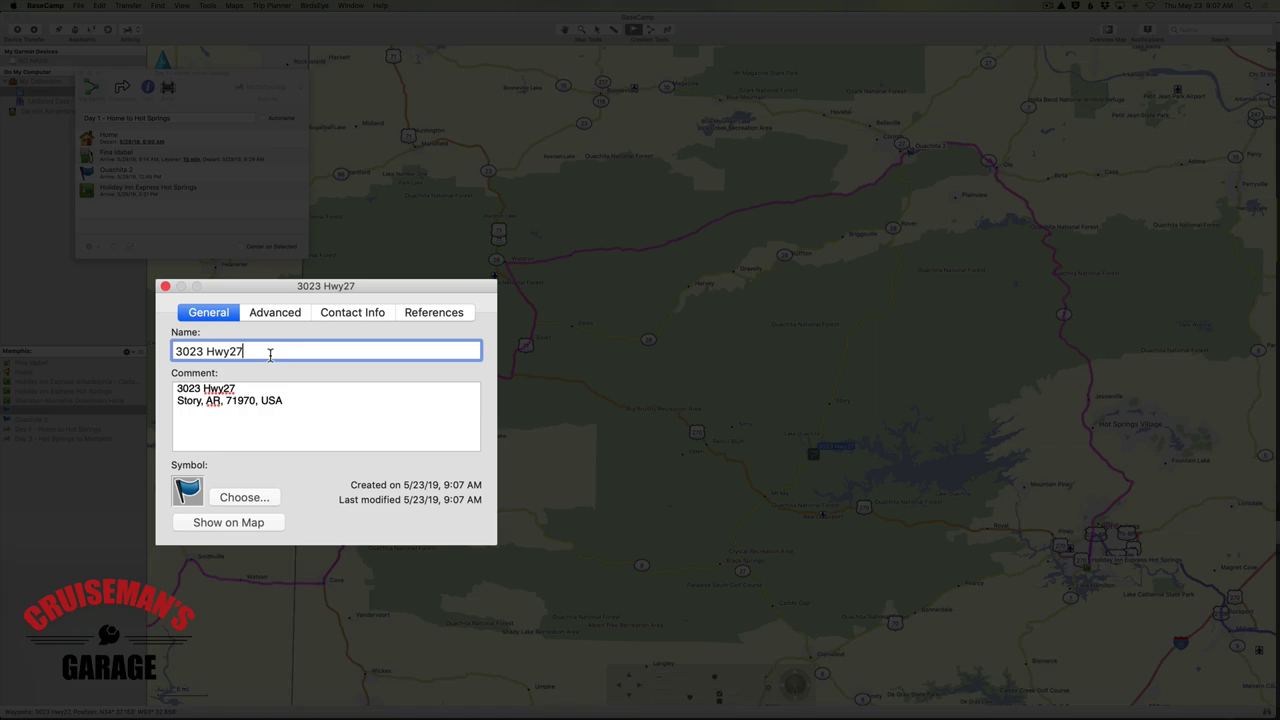
triple_click(292, 381)
text(Quachita 1)
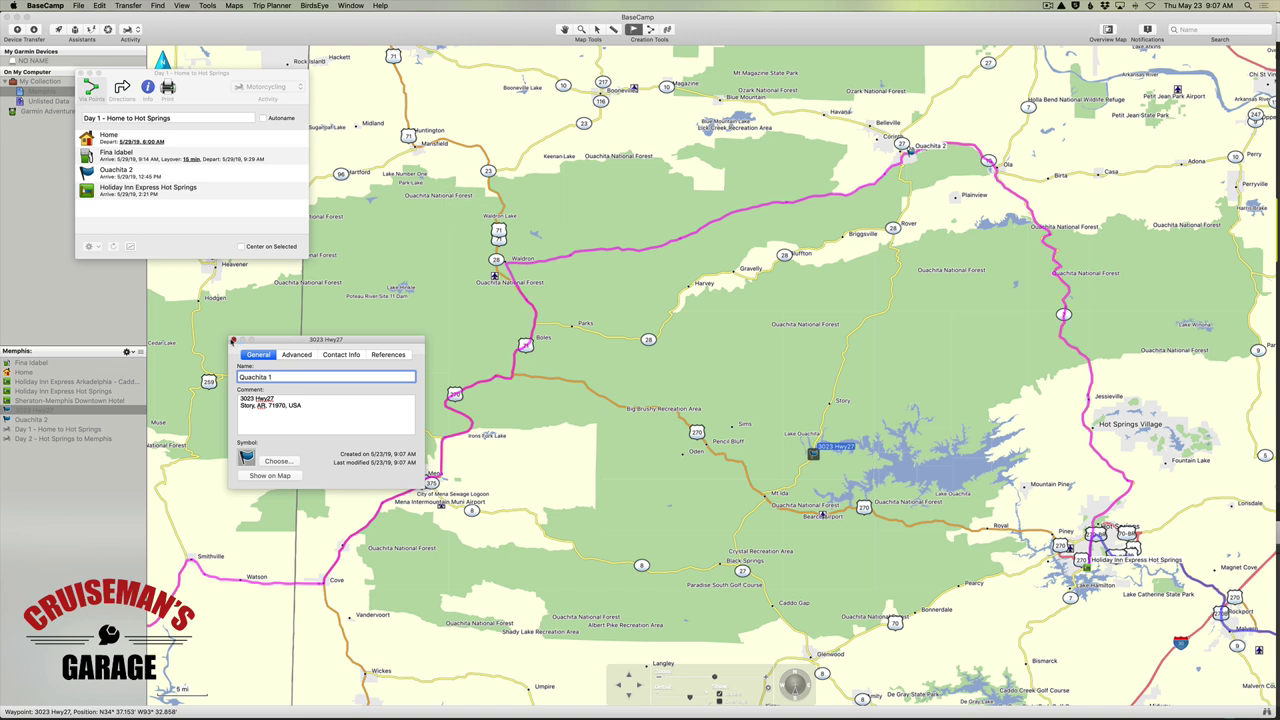
click(232, 341)
drag(24, 422, 108, 174)
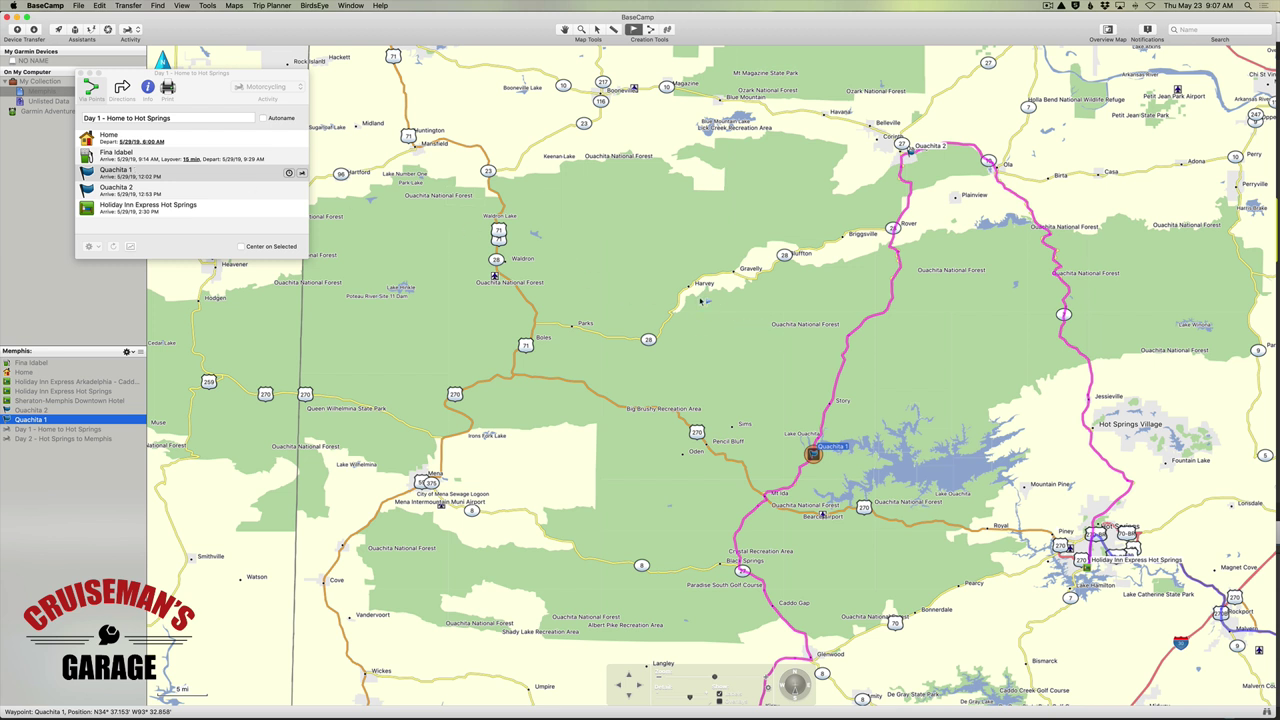
Step: Zoom out on the map to show the full Day 1 route arriving in Hot Springs at 2:30 PM
click(659, 679)
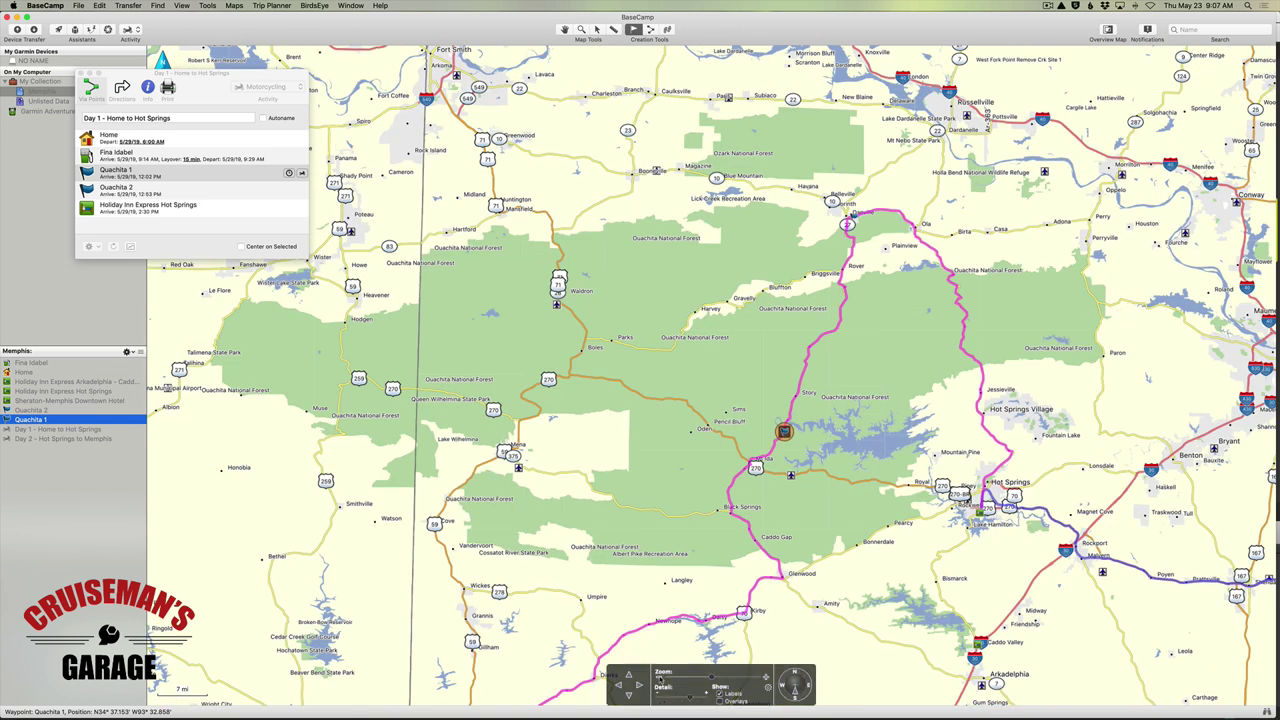